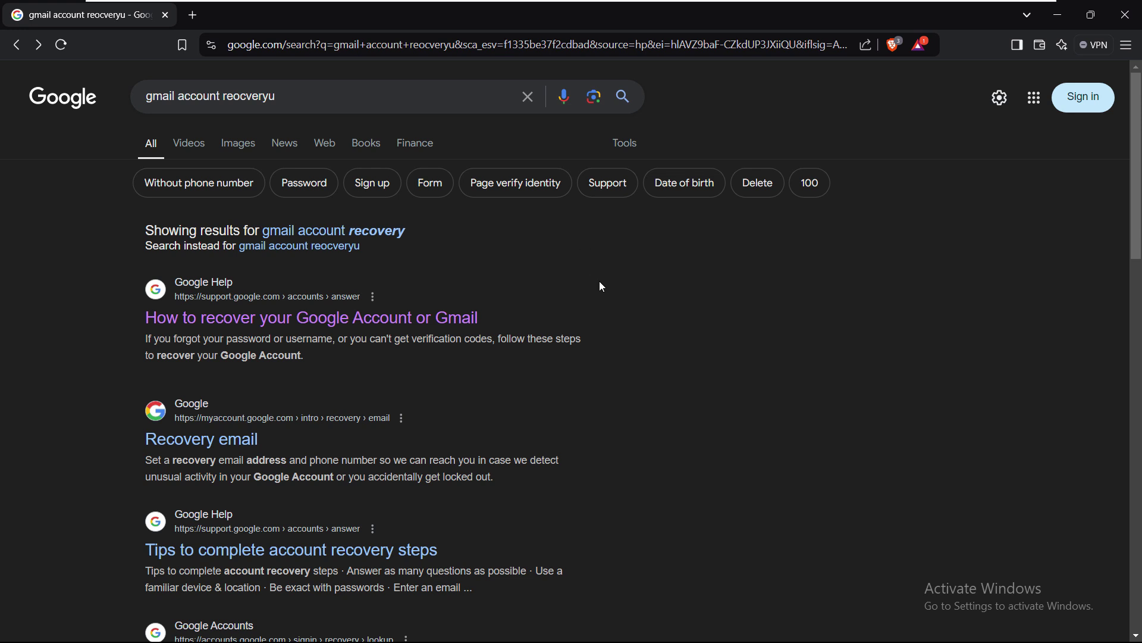
Step: Search Google for "gmail account reocvery" and open the help article "How to recover your Google Account or Gmail"
click(299, 102)
key(Return)
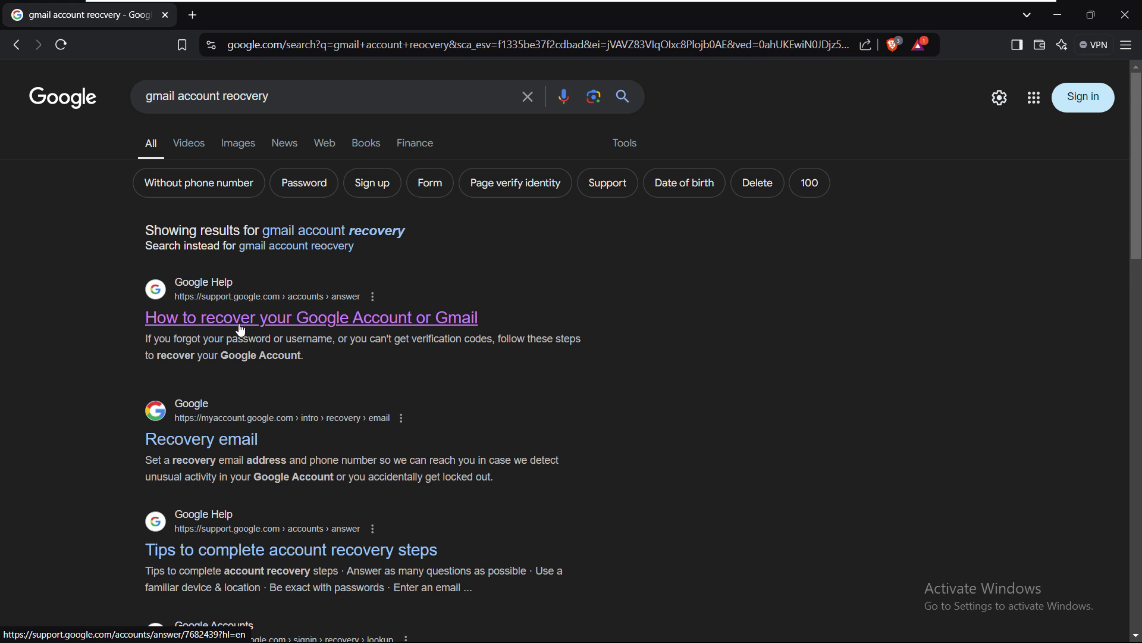
click(390, 326)
Step: Find the section about recovering a deleted Google Account and open its "recover your account" link
scroll(390, 324, down, 5)
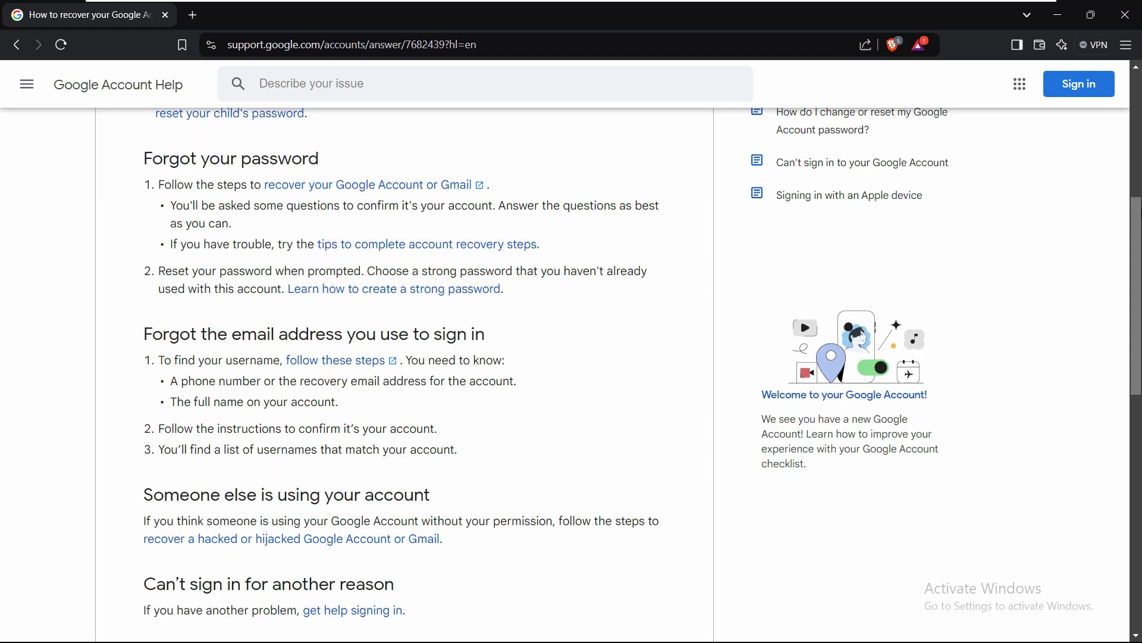
scroll(1140, 352, down, 5)
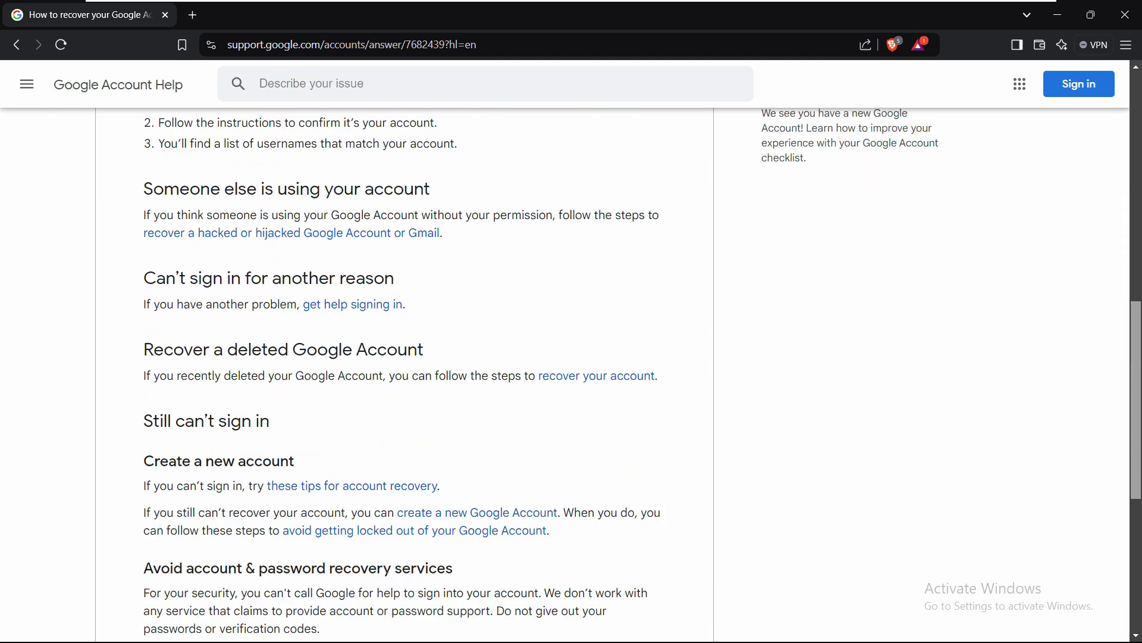
scroll(1049, 387, down, 2)
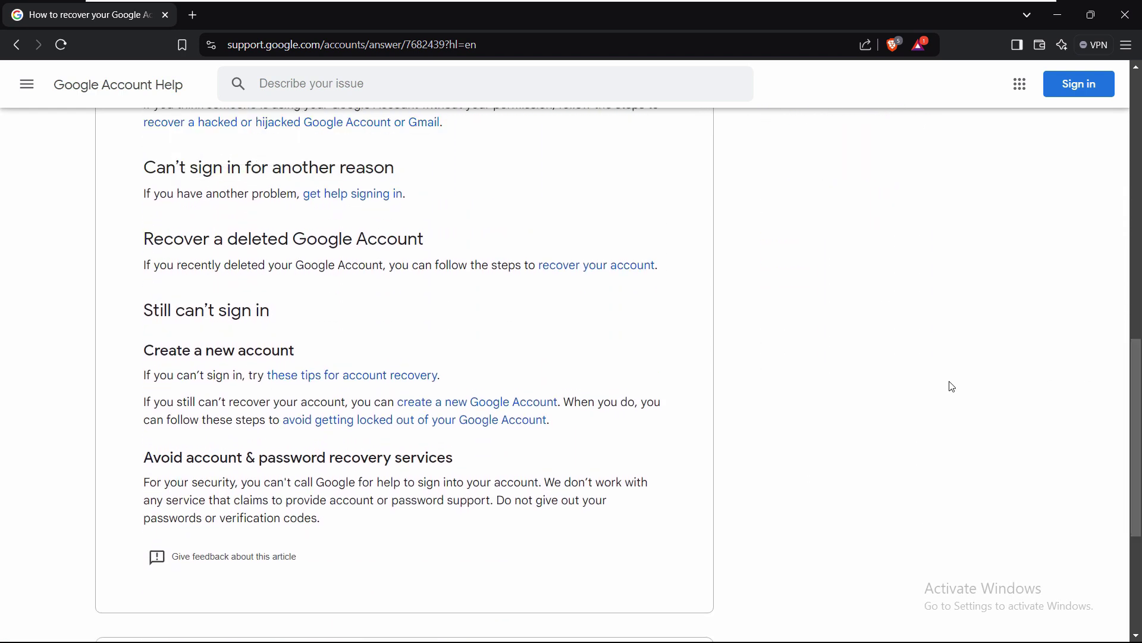
scroll(178, 322, up, 3)
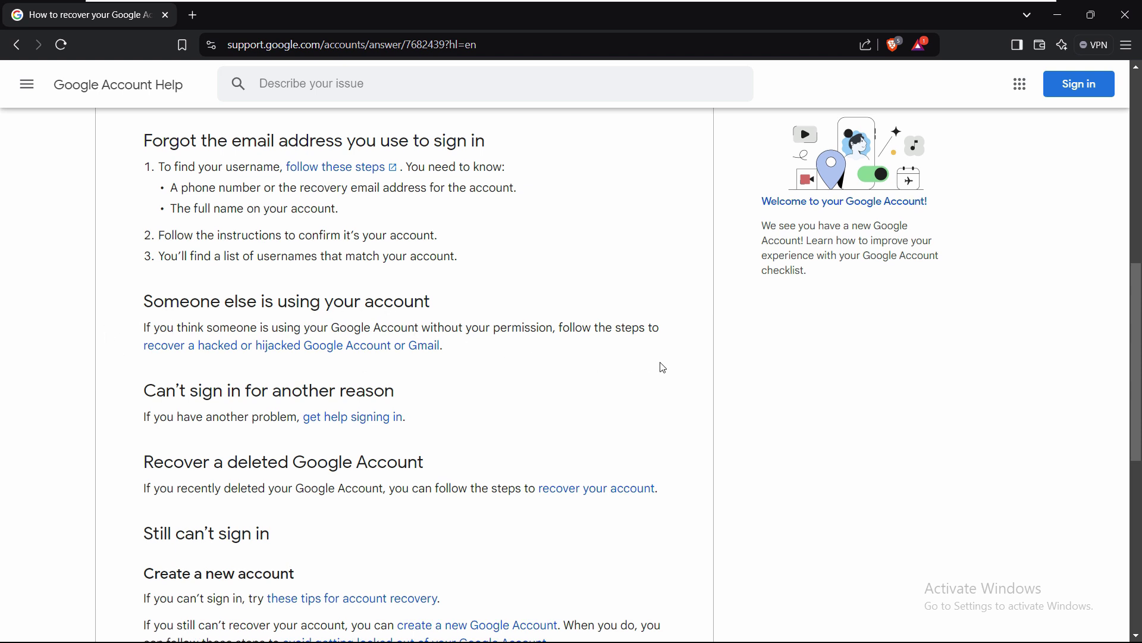
scroll(662, 368, down, 2)
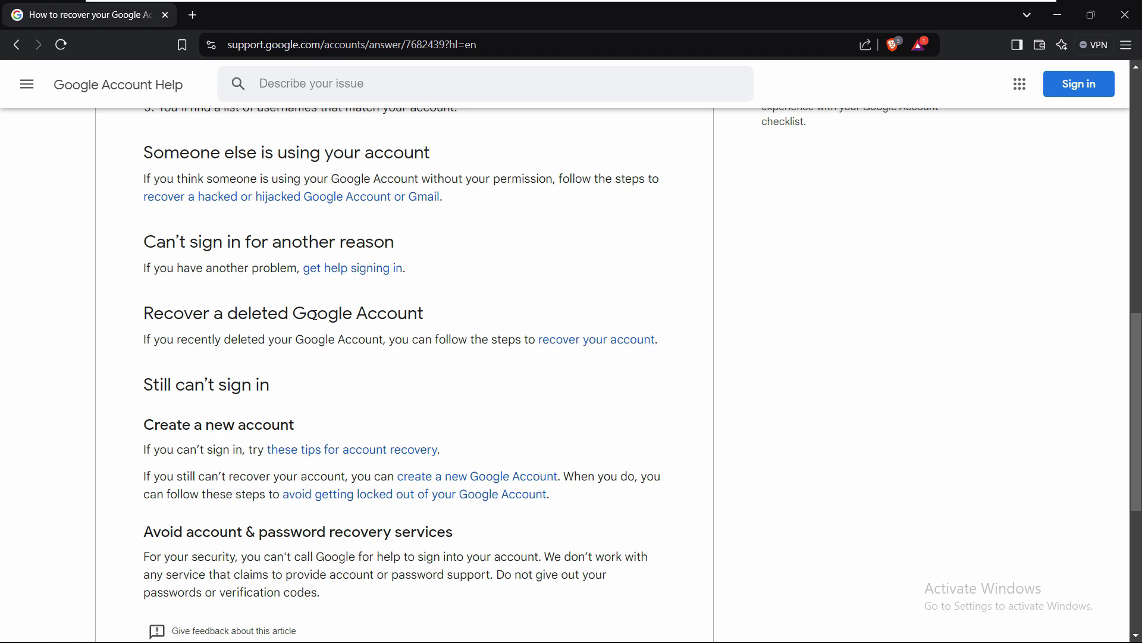
click(606, 340)
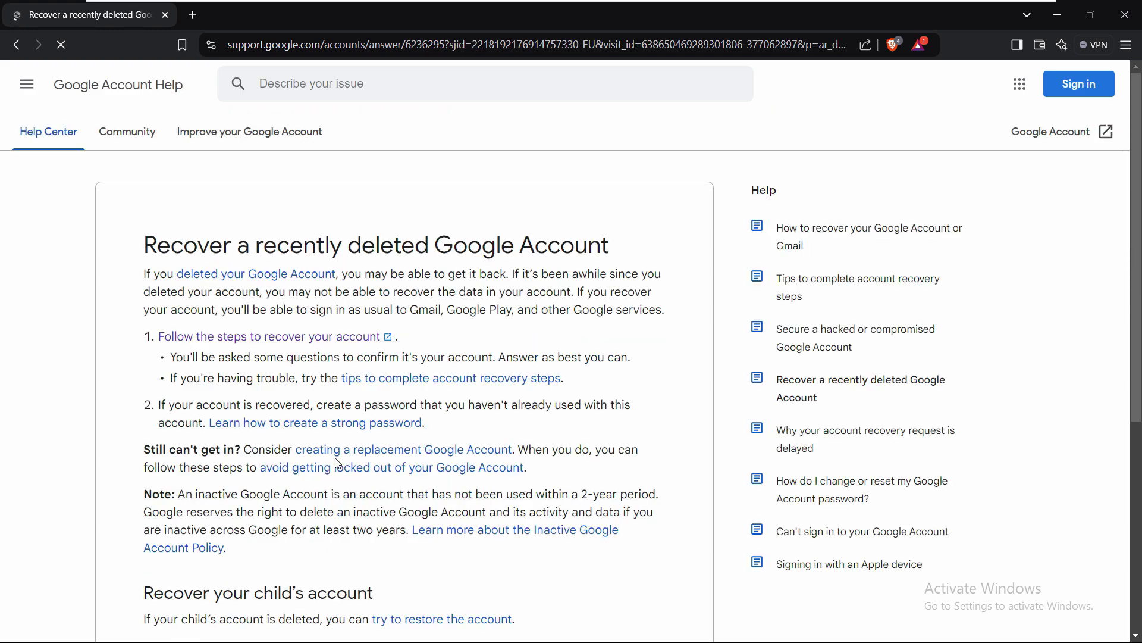
Step: Review the deleted account article, including its recovery steps, the caution about lost data and the section on a child's account
scroll(672, 352, down, 2)
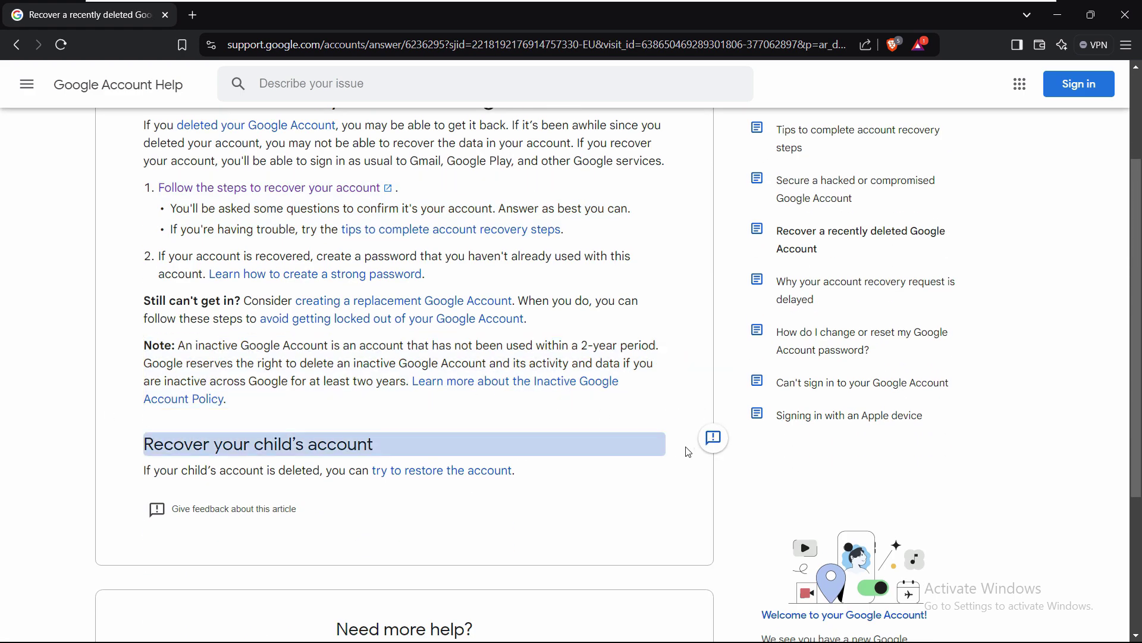
scroll(586, 551, down, 1)
scroll(700, 298, up, 3)
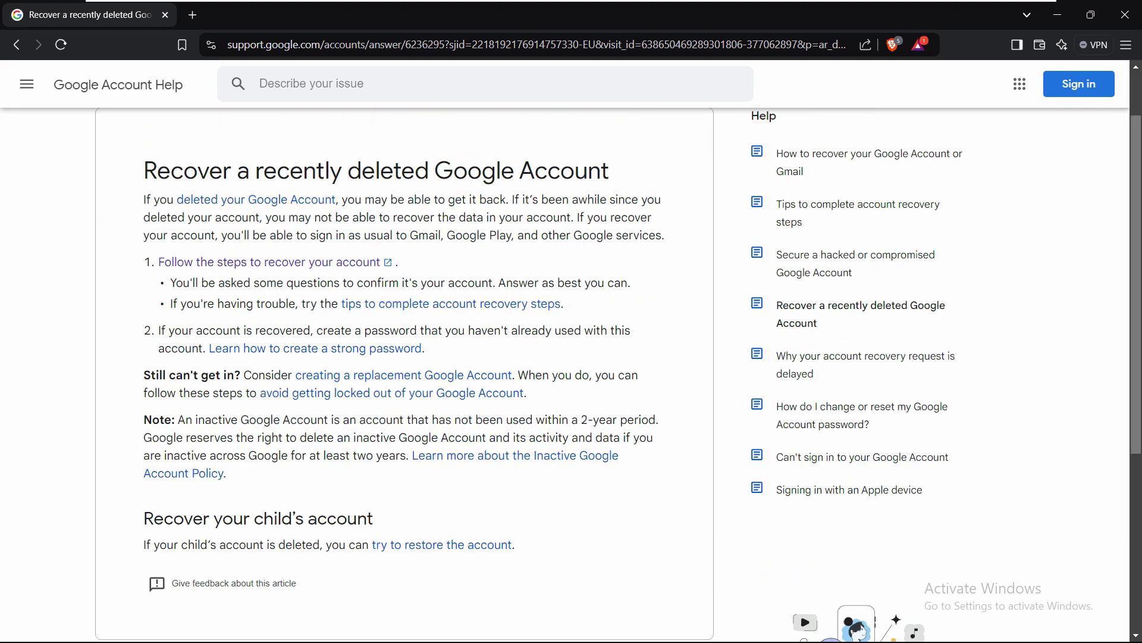
scroll(700, 298, down, 3)
scroll(618, 376, down, 2)
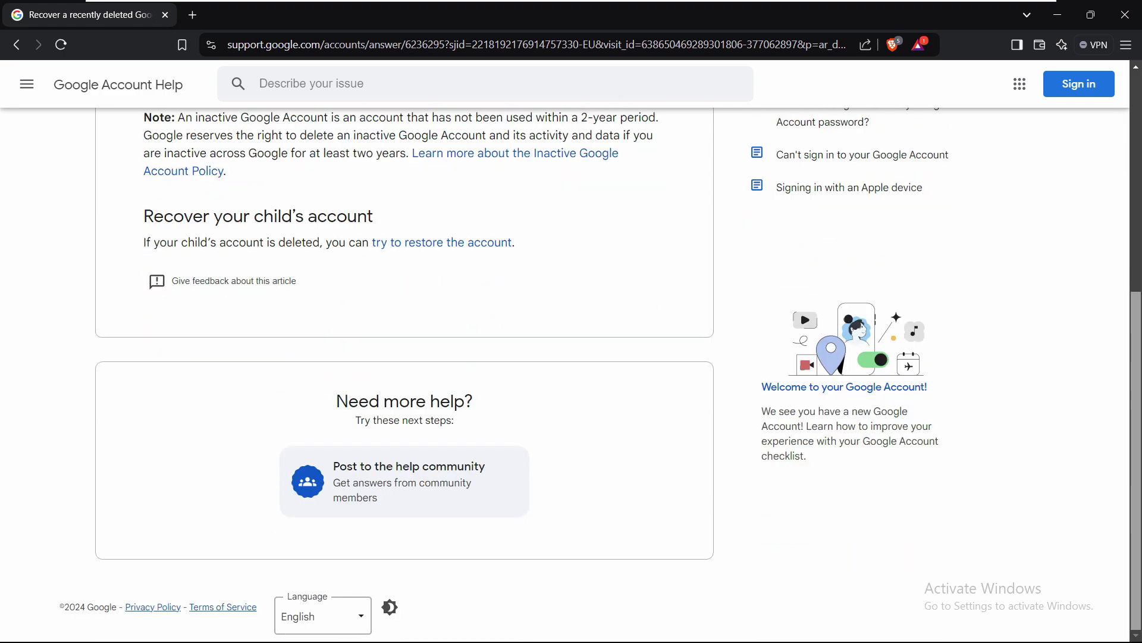
scroll(125, 217, up, 5)
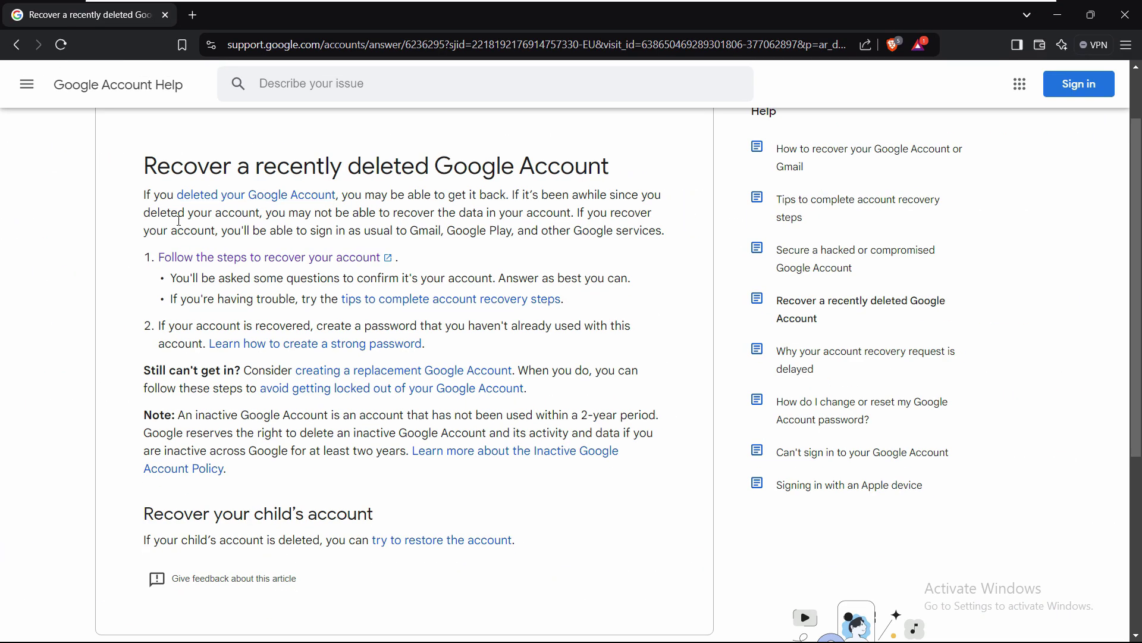
drag(208, 214, 422, 215)
click(472, 216)
mouse_move(708, 338)
scroll(709, 338, up, 1)
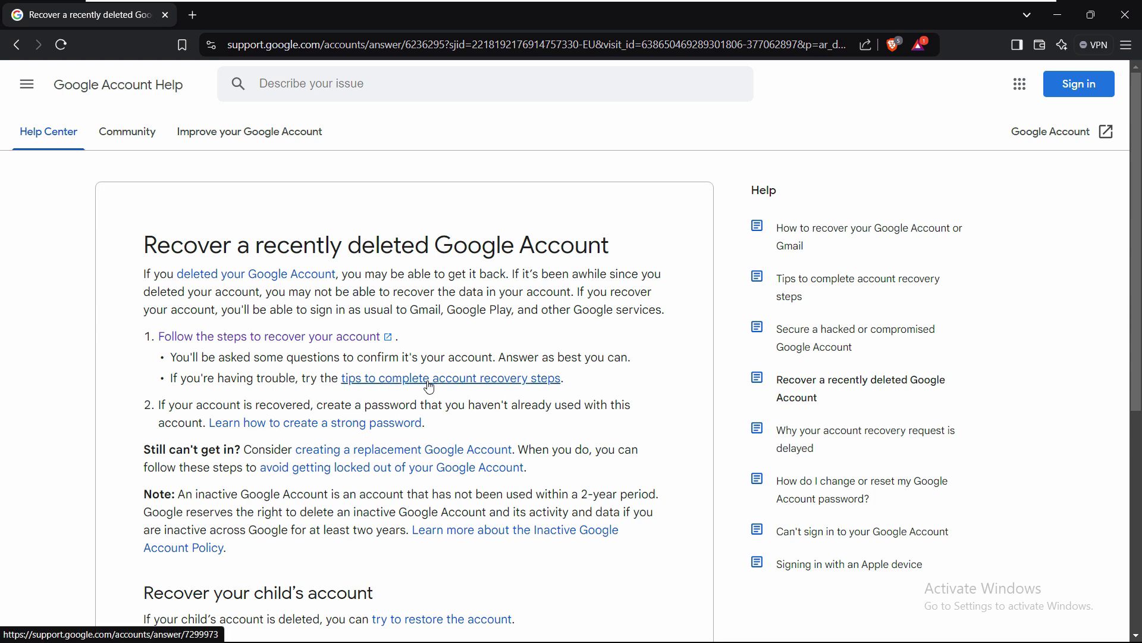
Step: Open the tips to complete account recovery steps and bring up their linked Account recovery page in a new tab
click(492, 383)
scroll(314, 256, down, 1)
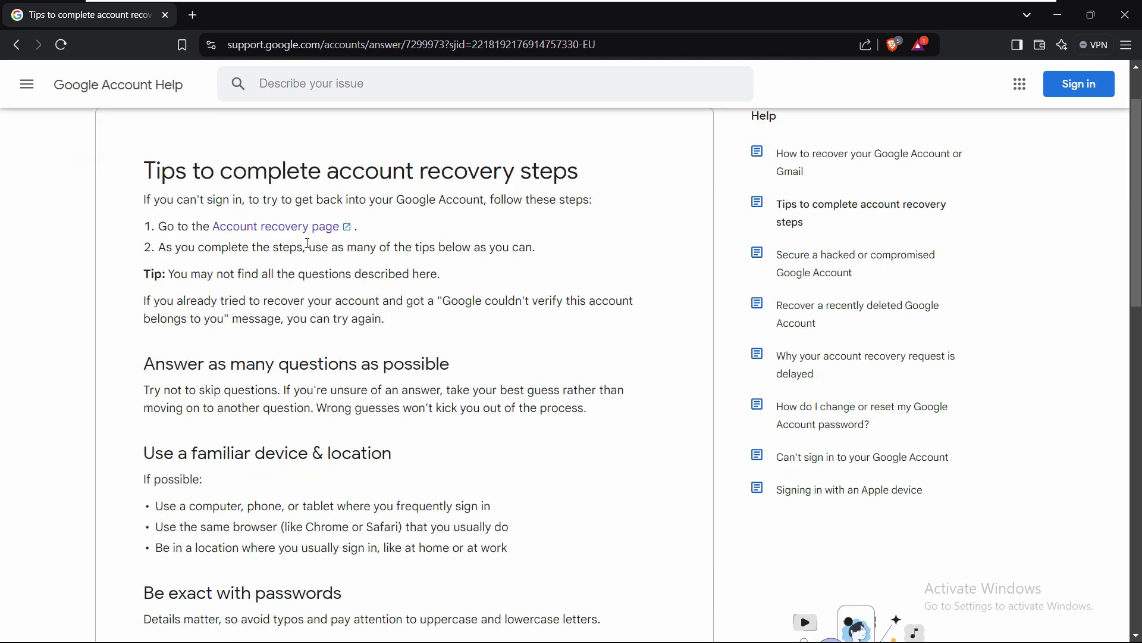
right_click(304, 227)
click(330, 237)
click(267, 14)
Step: Fill in the deleted account's email address on the Account recovery form and submit it
click(762, 345)
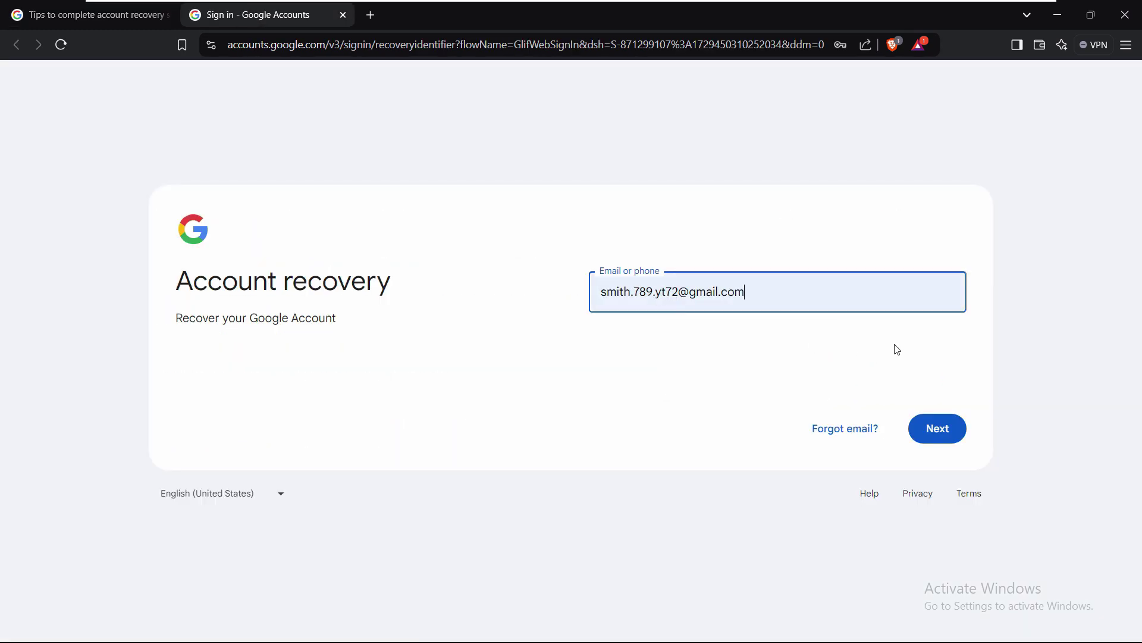
click(949, 440)
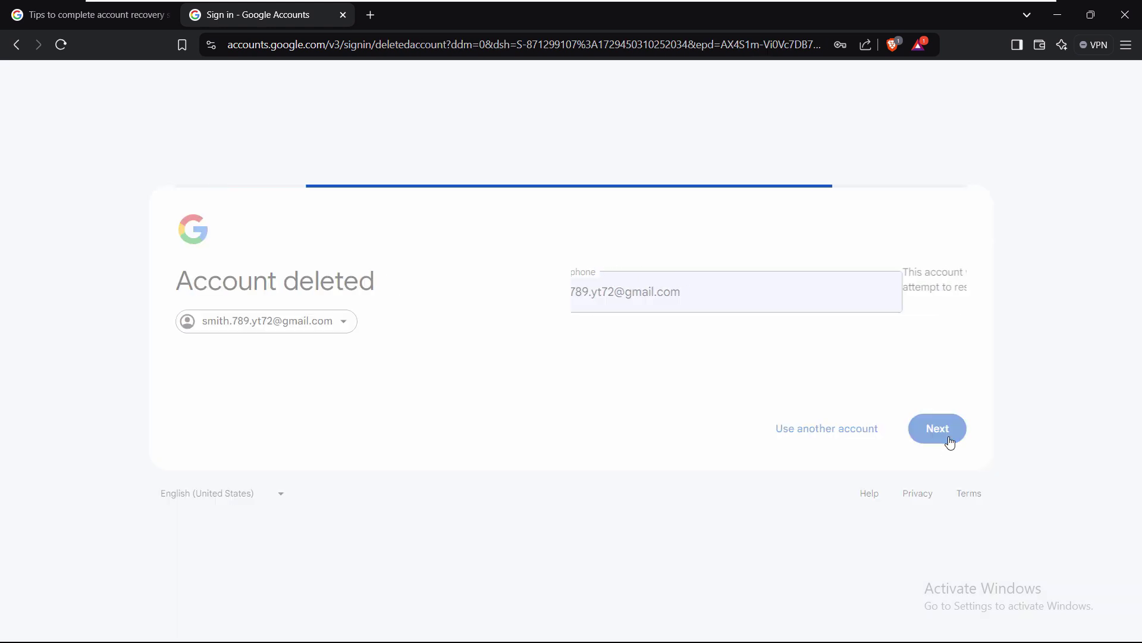
click(17, 45)
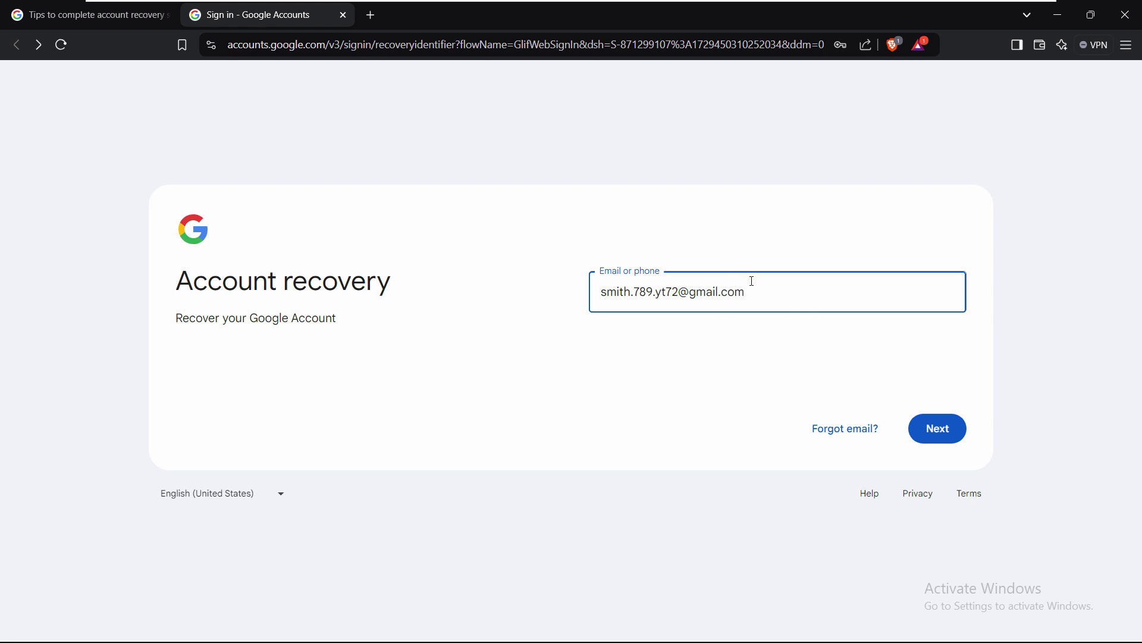
drag(177, 288, 415, 286)
click(861, 378)
click(939, 441)
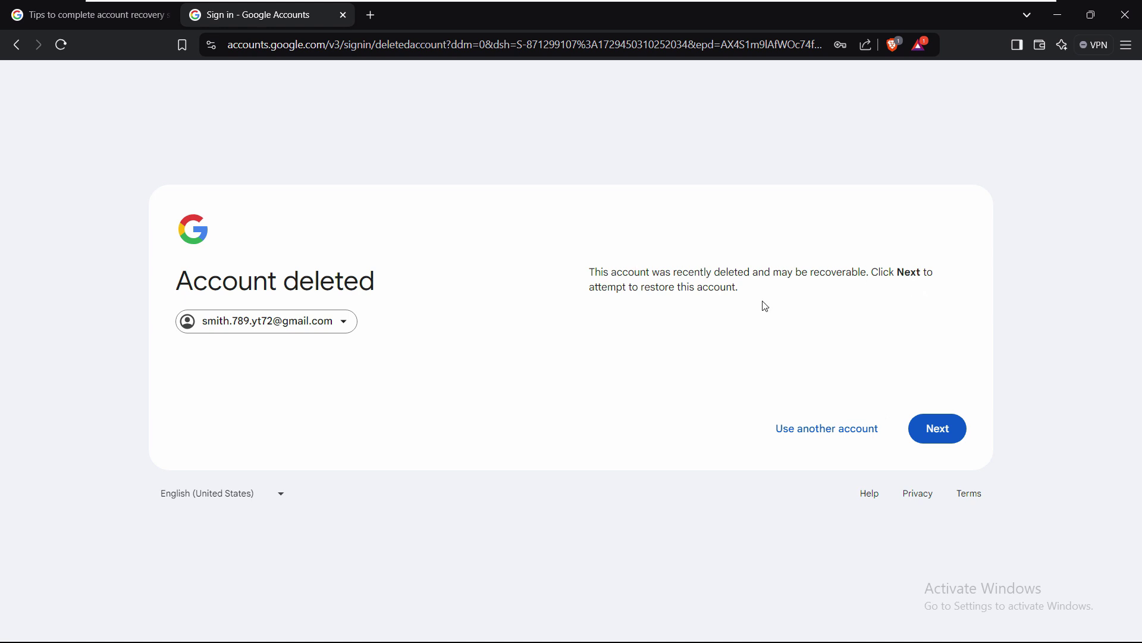
Step: Fill in the account password for restoring the account, but try another verification method, and return to the Account deleted page
click(943, 433)
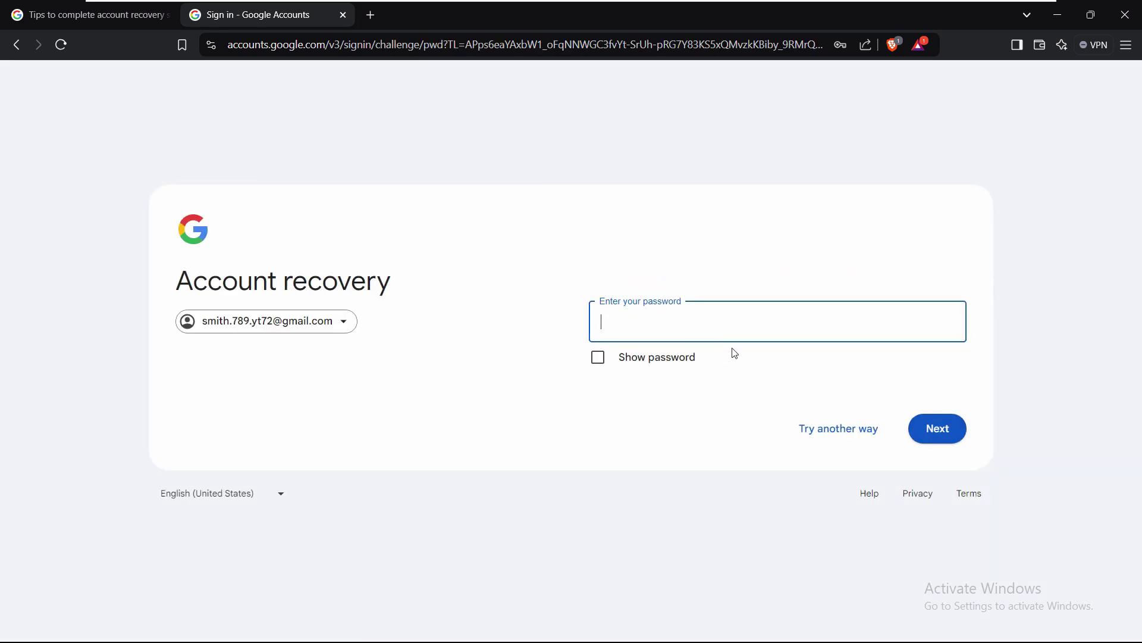
click(729, 322)
click(740, 367)
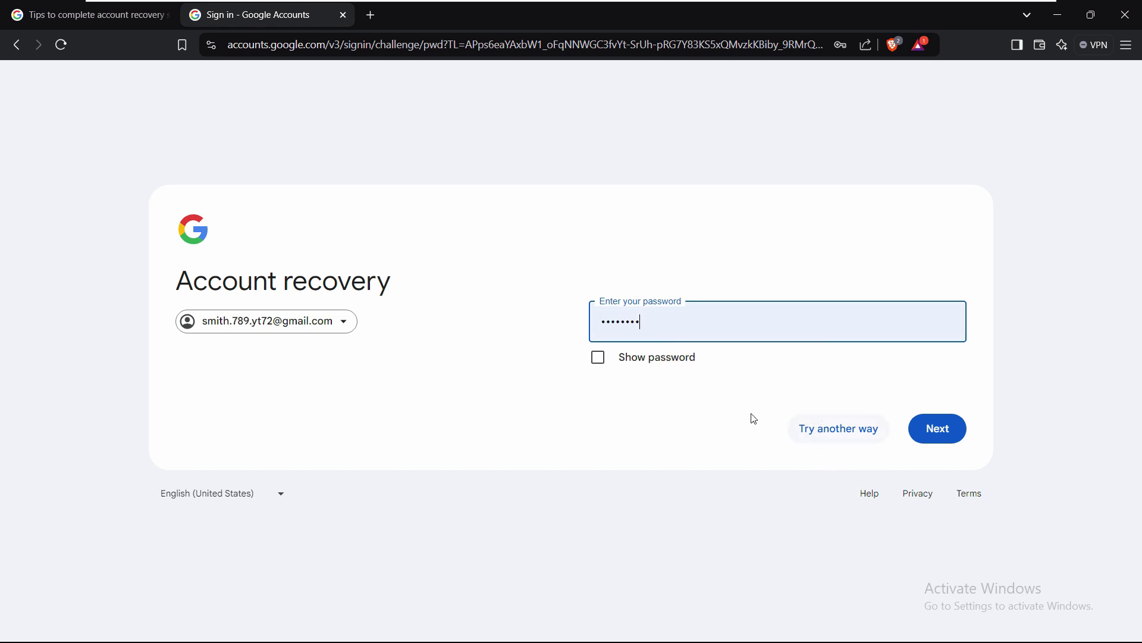
click(832, 437)
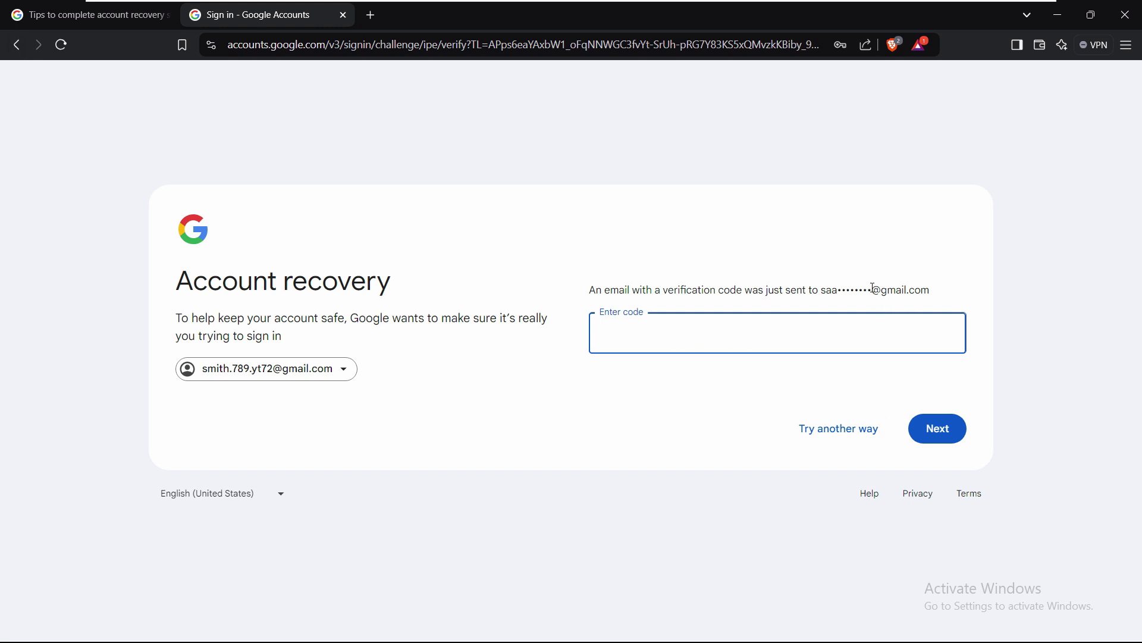
click(18, 51)
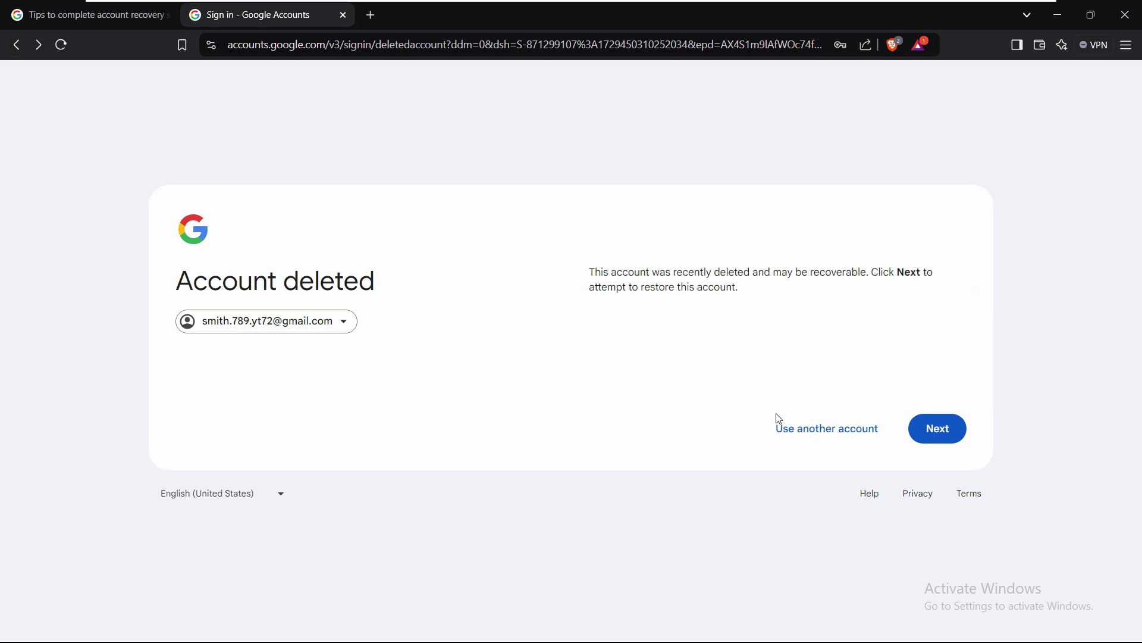
Step: Restore the deleted account by submitting the account password, and continue to the Google Account home page
click(938, 428)
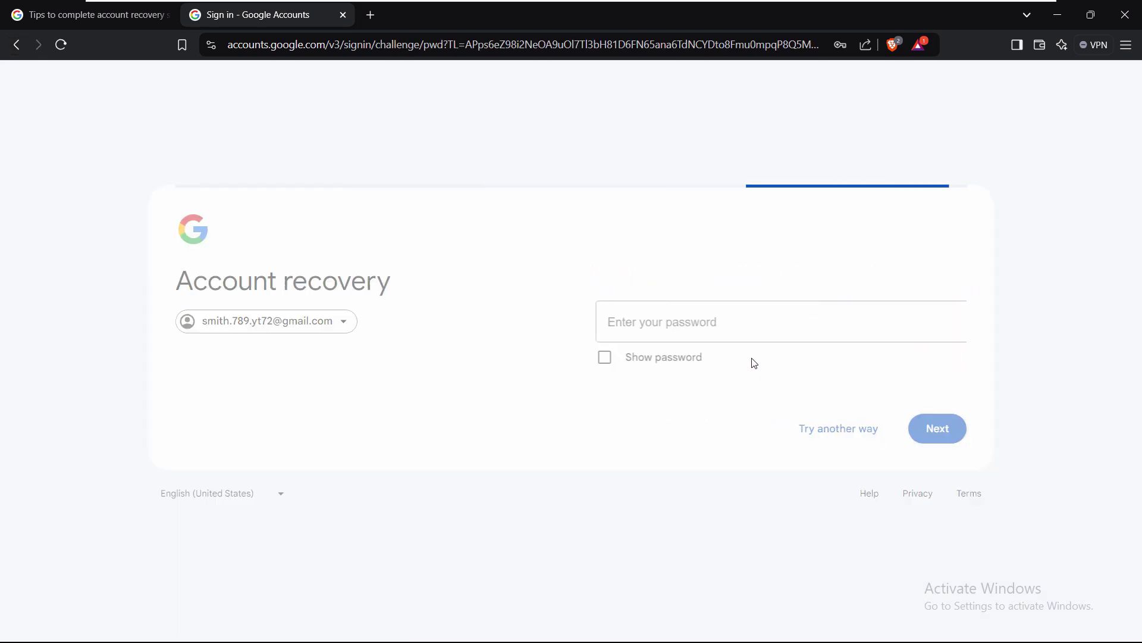
click(760, 324)
click(748, 372)
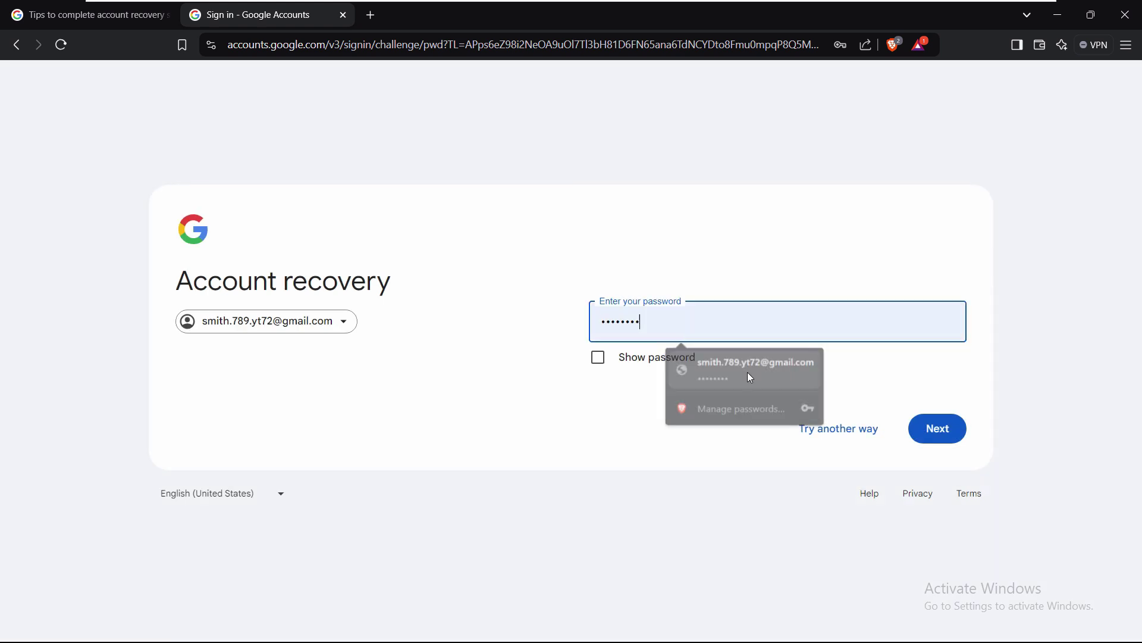
click(951, 436)
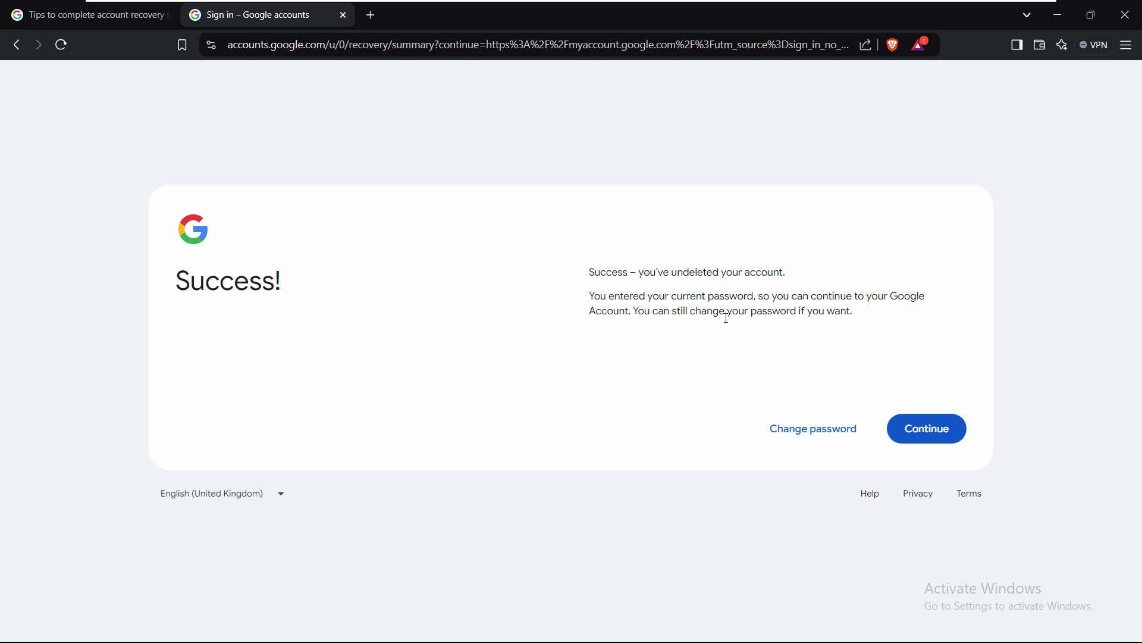
click(936, 442)
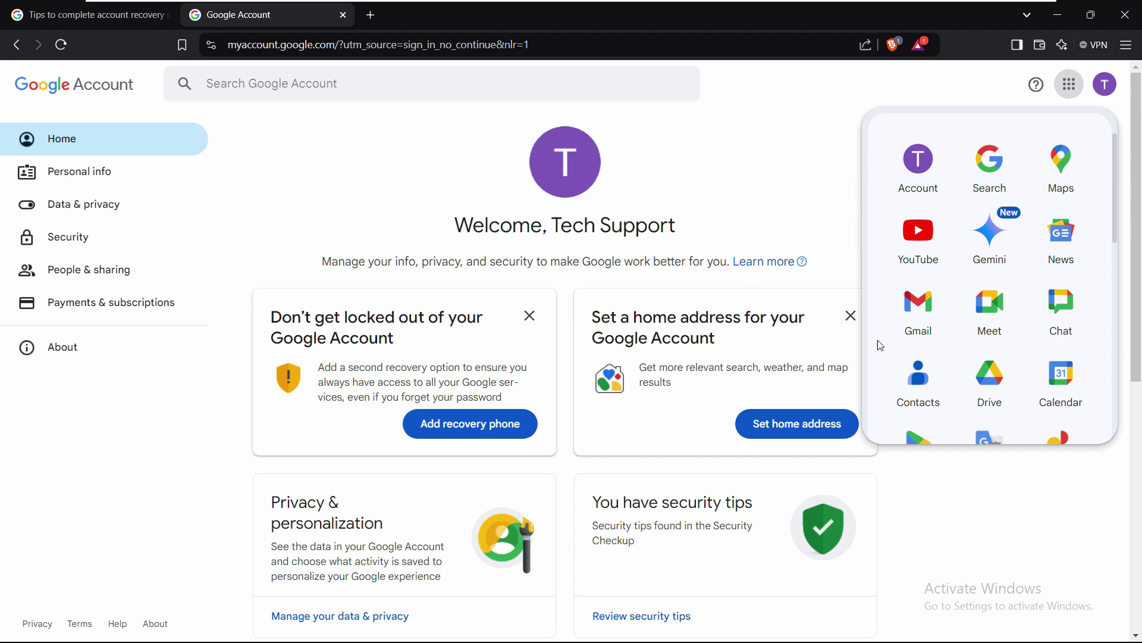
Step: Open the "Your Google Account was recovered successfully" email in Gmail and follow its "review & protect your account" link
click(945, 303)
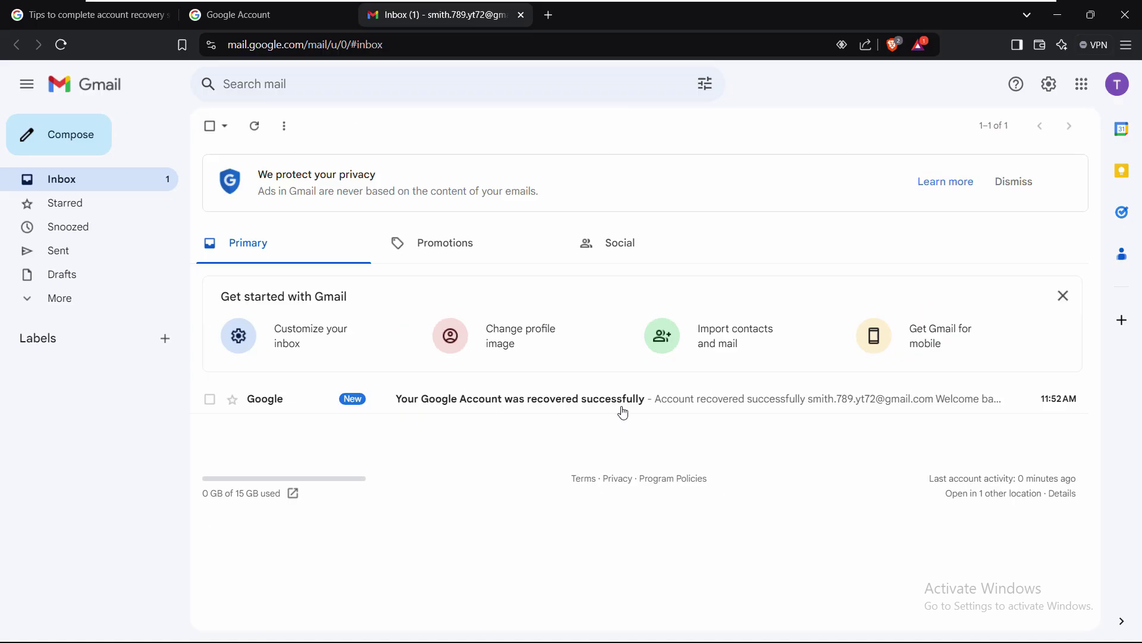
click(445, 409)
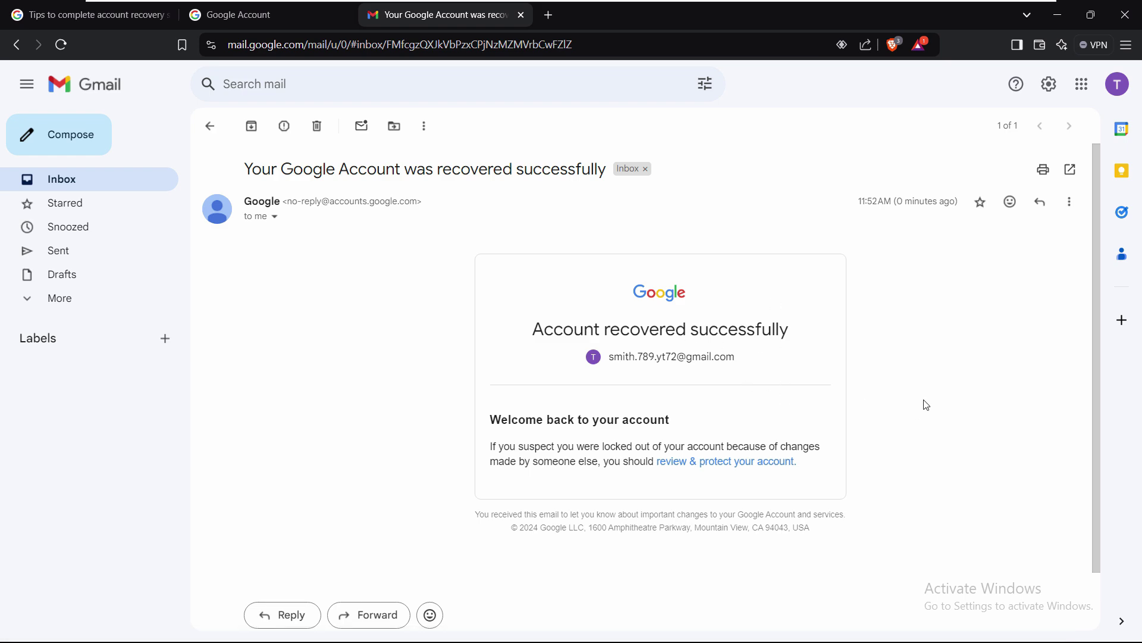
click(743, 464)
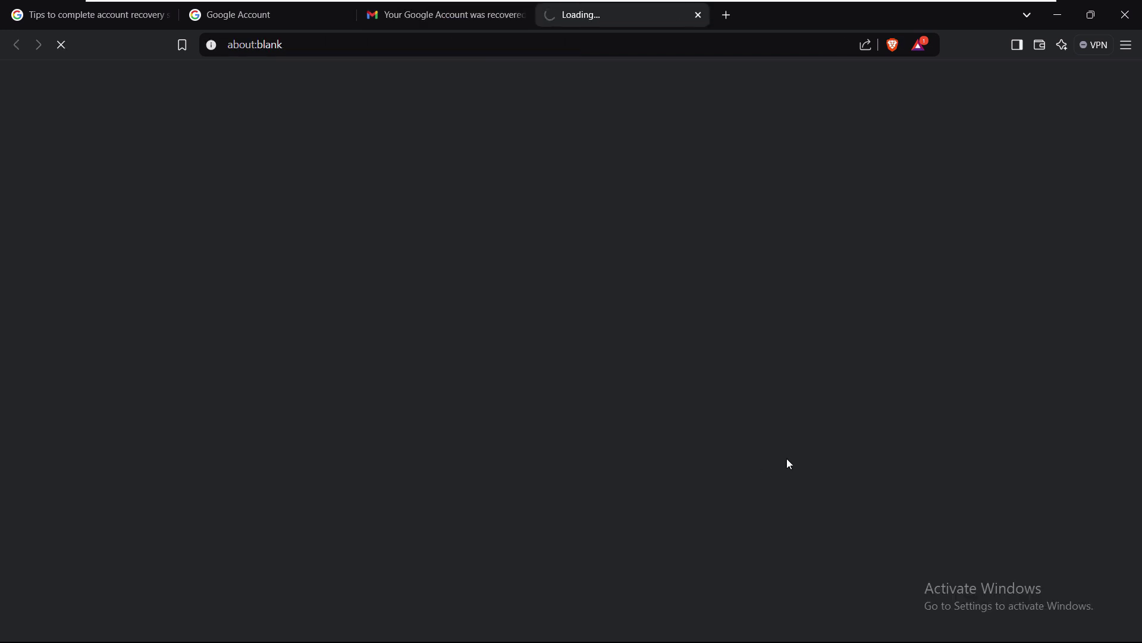